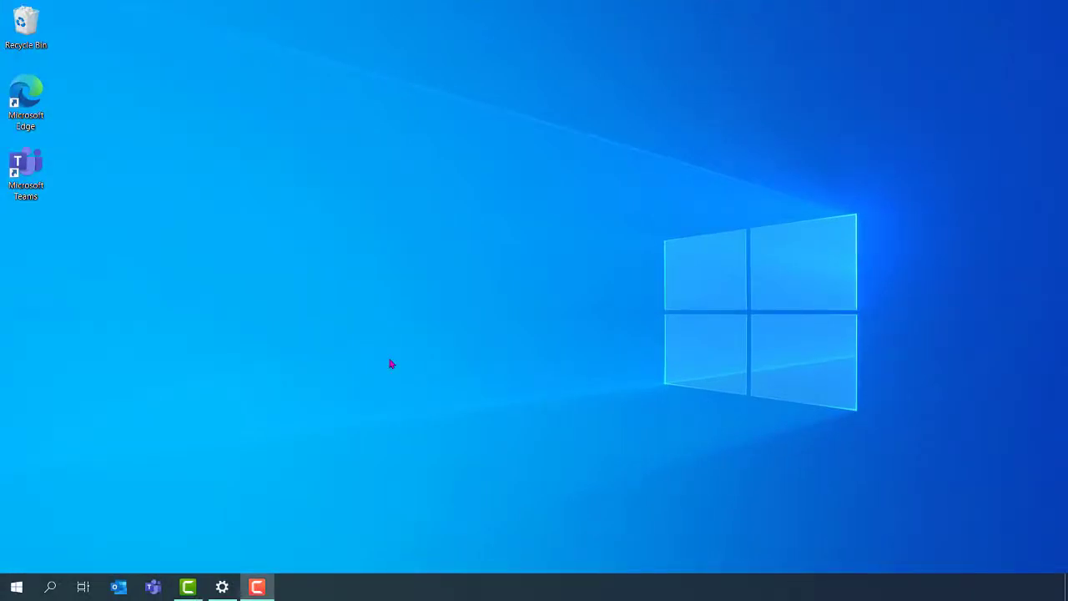
Step: Find OneNote for Windows 10 among the installed apps under O and pin it to the Start menu's Office Apps group
click(15, 586)
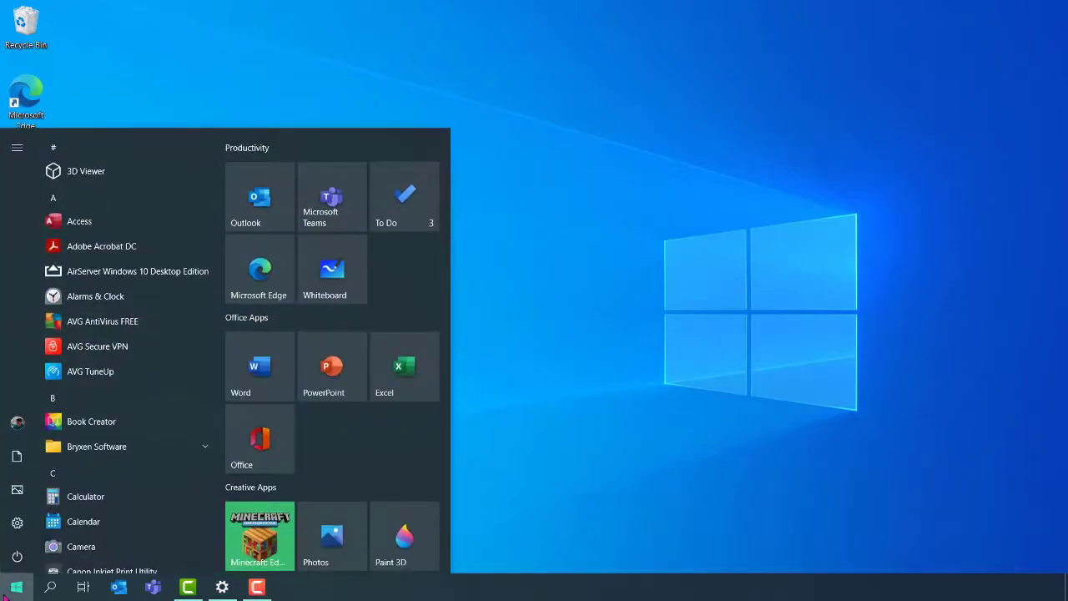
click(98, 476)
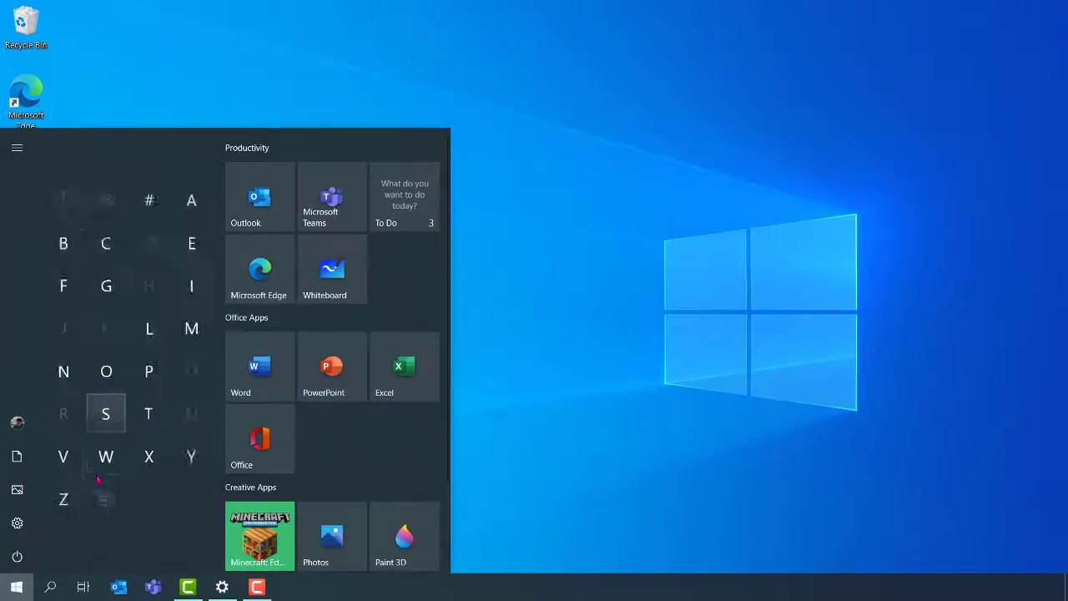
click(109, 367)
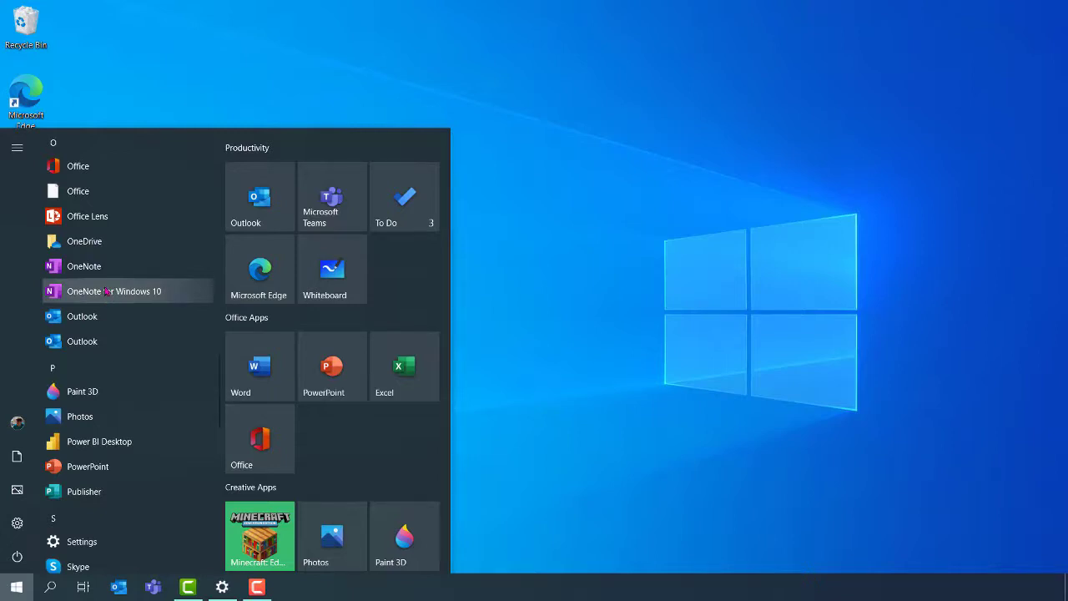
drag(104, 299, 309, 427)
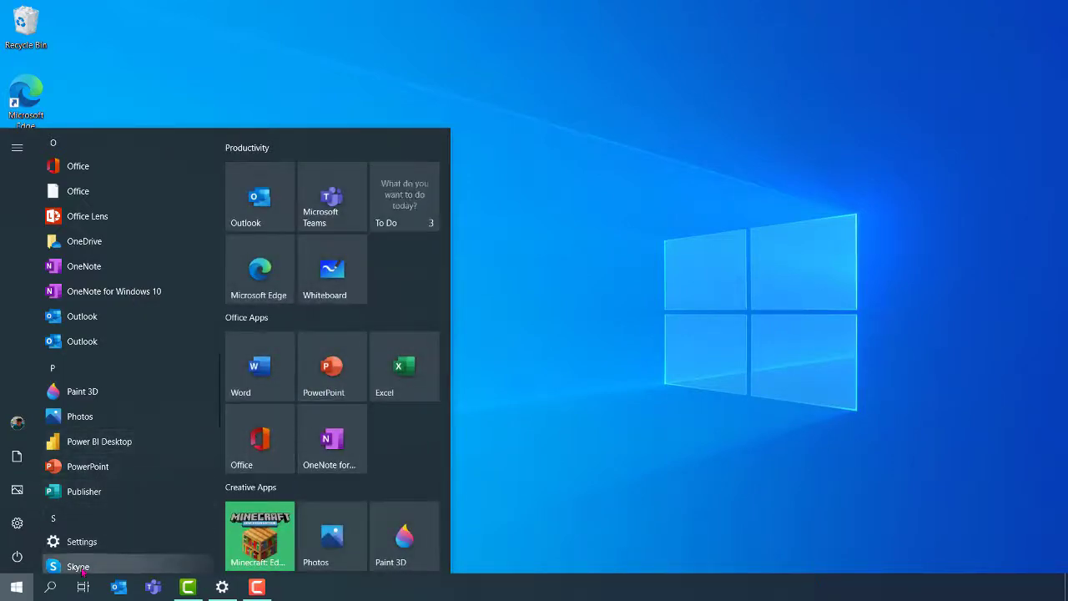
Step: Search Windows for "onenote", launch OneNote for Windows 10 and begin signing in at the account e-mail field
click(50, 586)
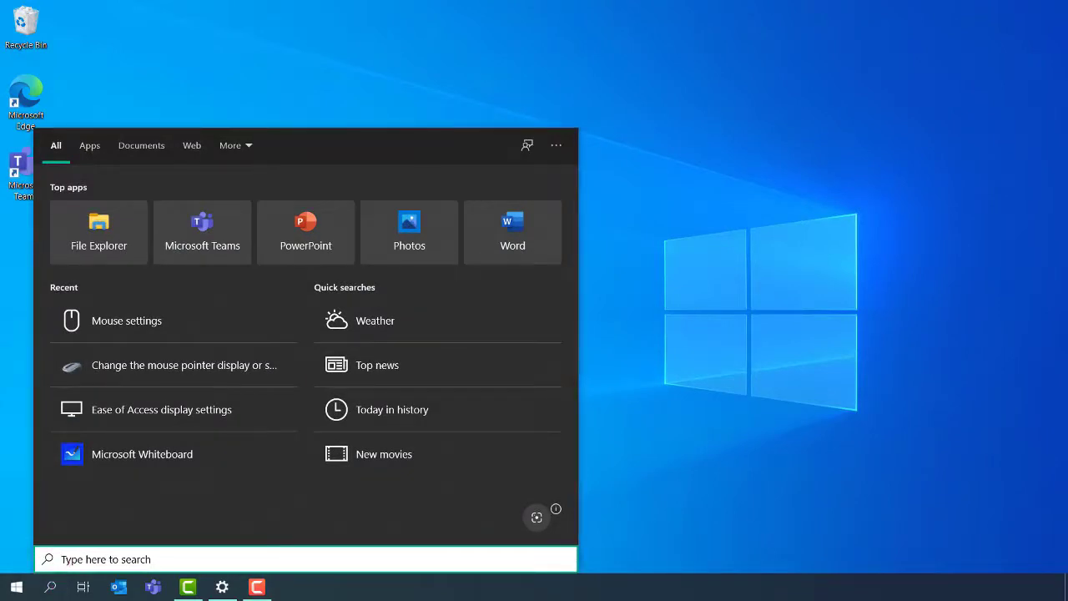
text(onenote)
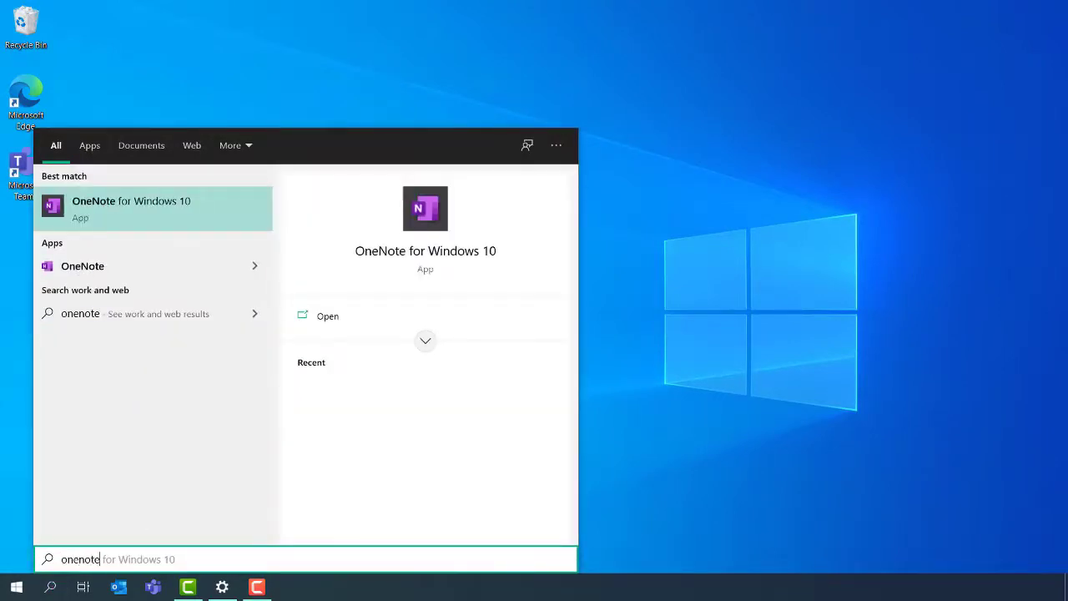
click(178, 208)
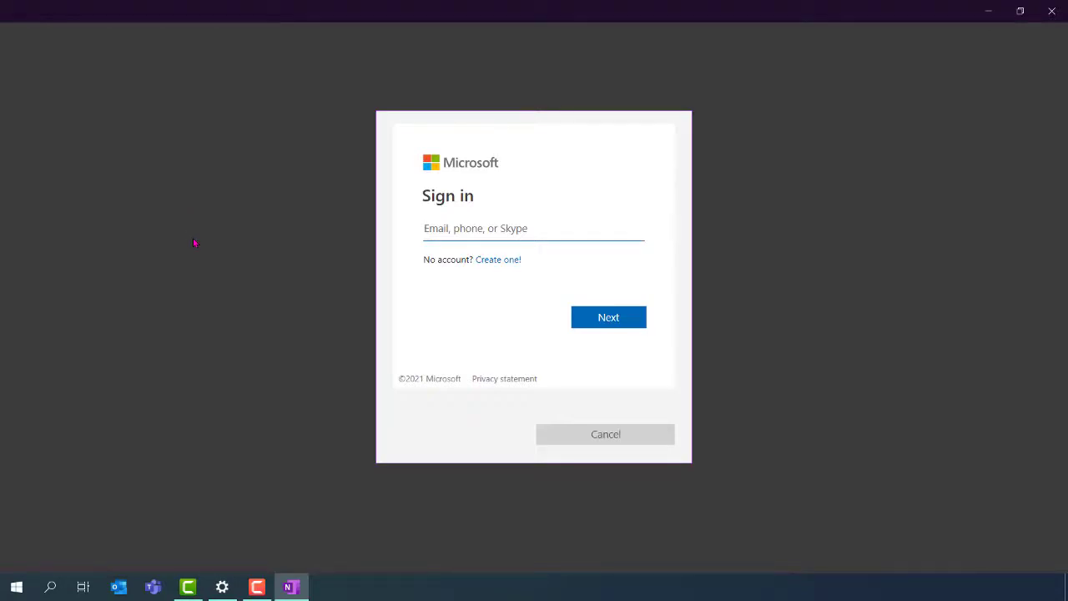
click(430, 231)
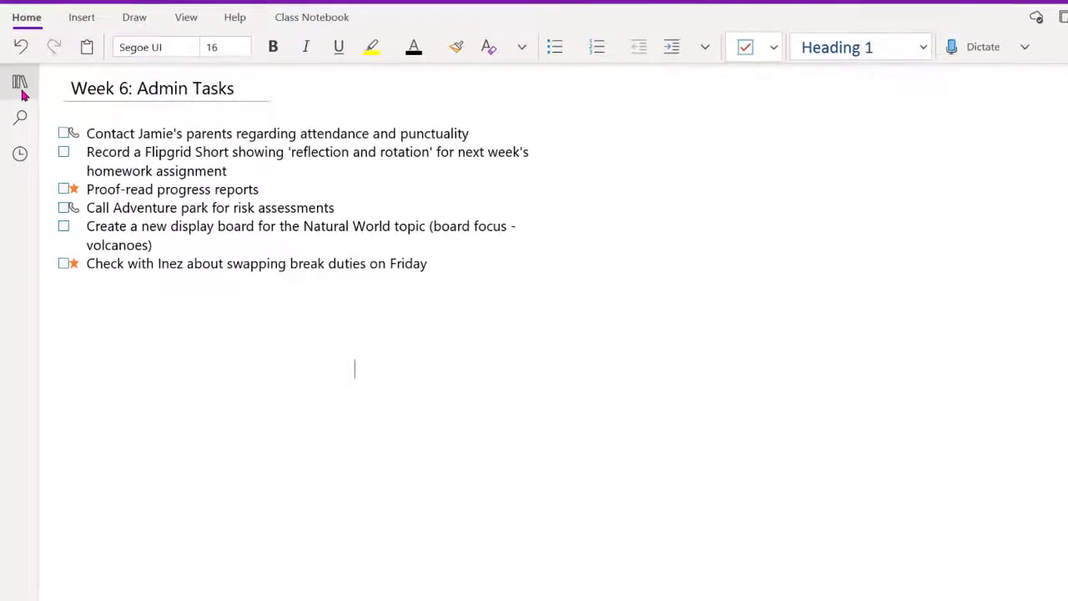
Step: Show the notebook navigation, view the Teaching Admin notebook and return to the Showcase School notebook
click(20, 84)
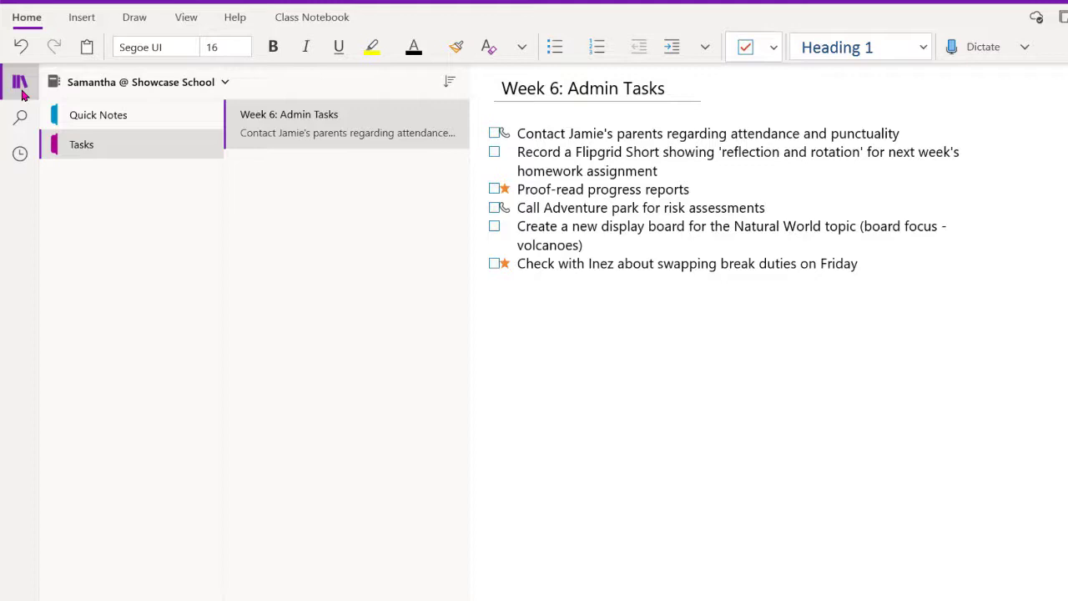
click(140, 87)
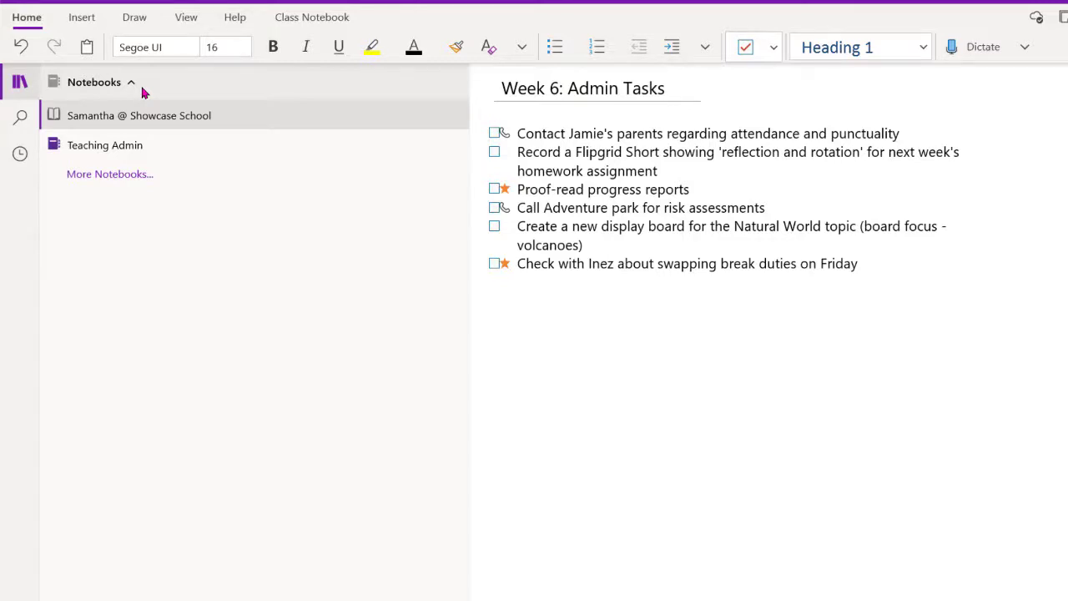
click(131, 149)
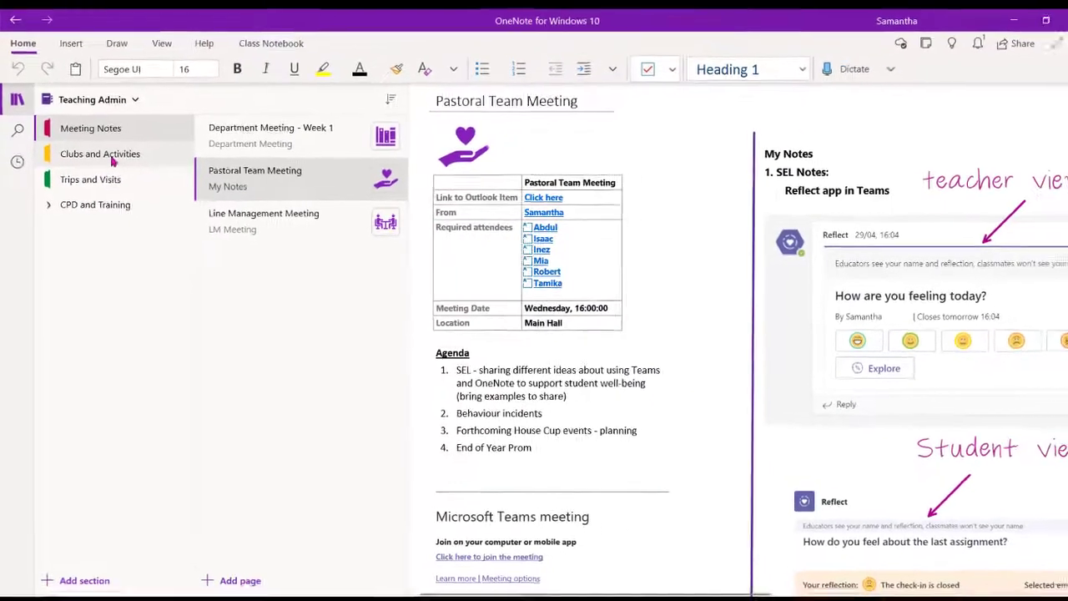
click(112, 99)
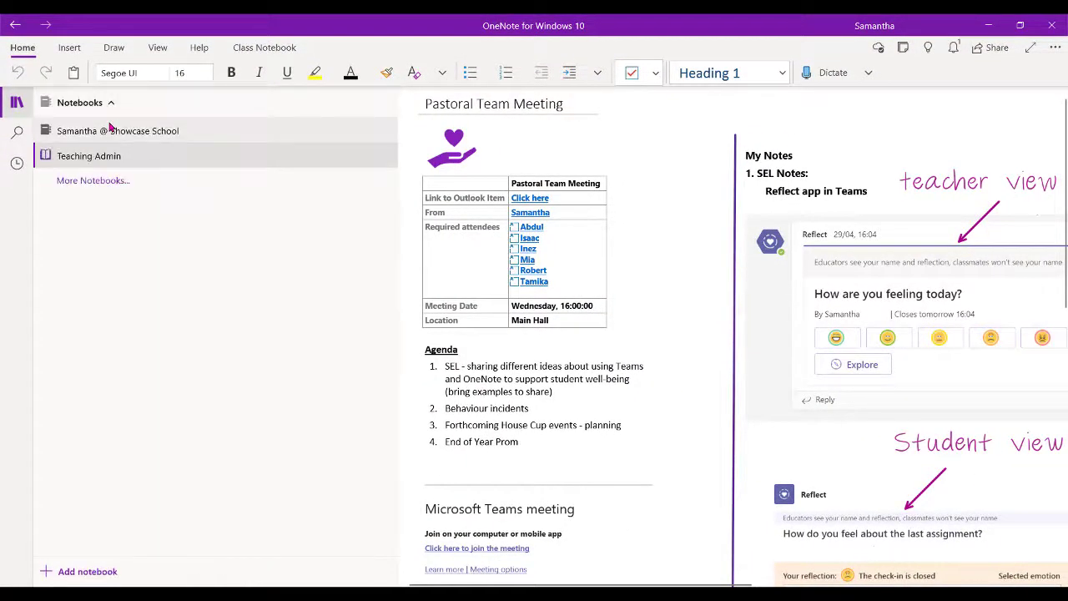
click(110, 131)
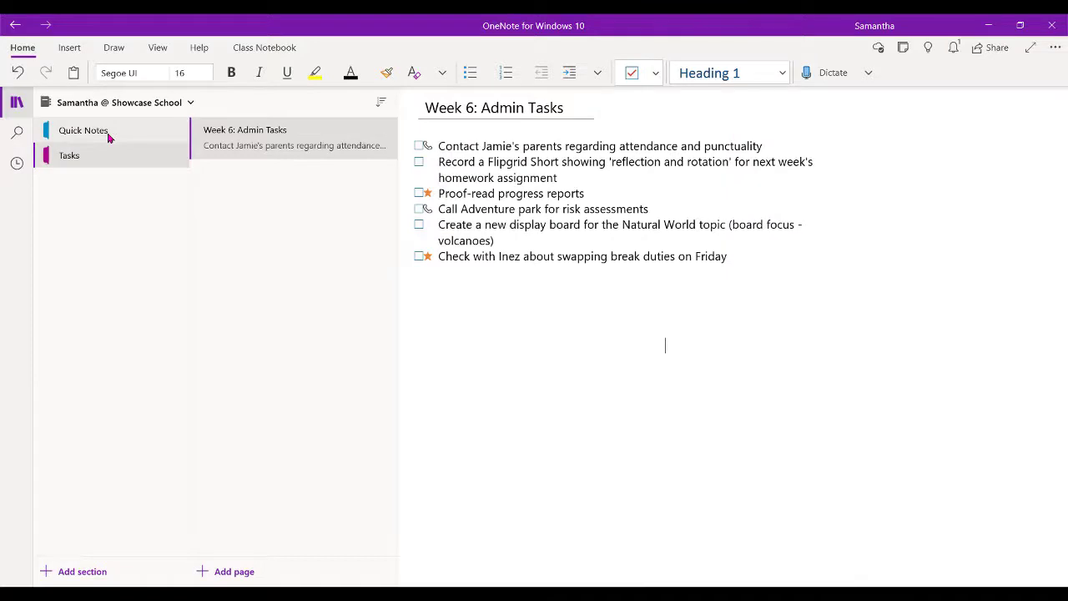
Step: Open the additional Lesson Planning notebook from the list of available notebooks
click(107, 102)
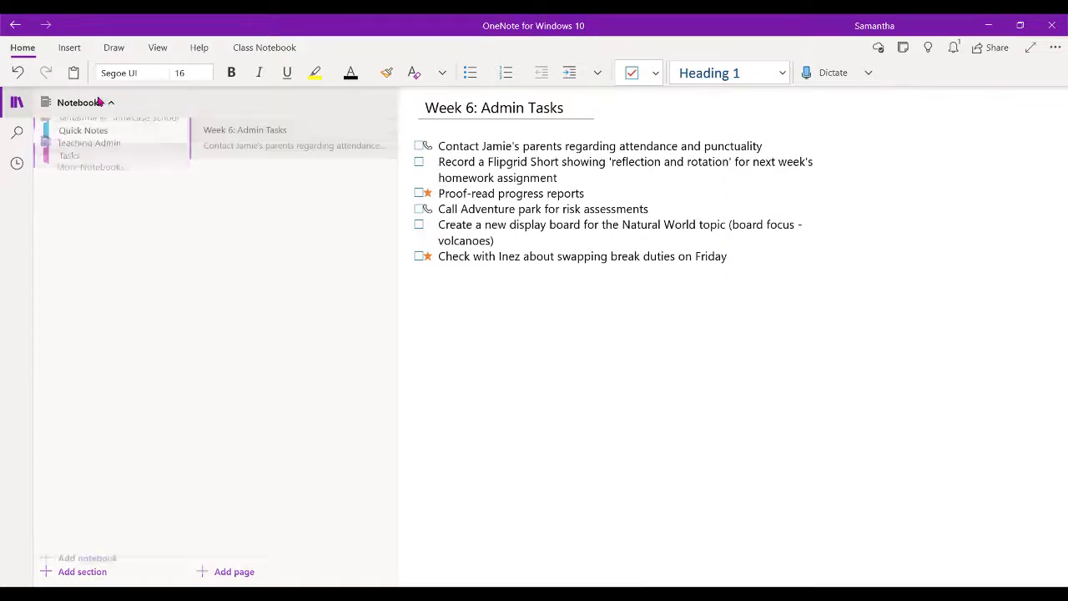
click(93, 182)
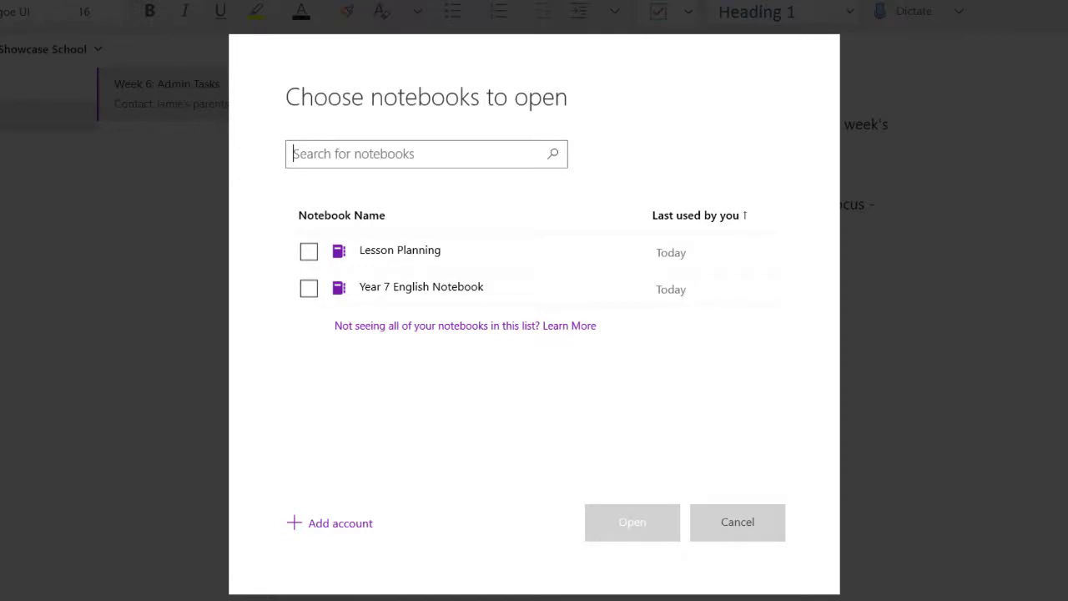
click(309, 251)
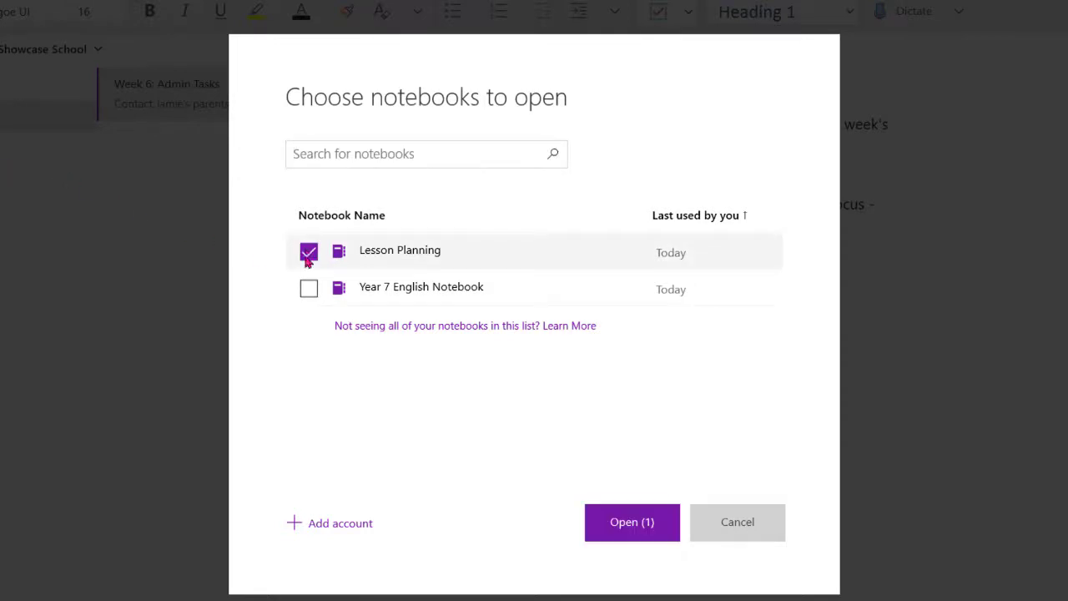
click(627, 524)
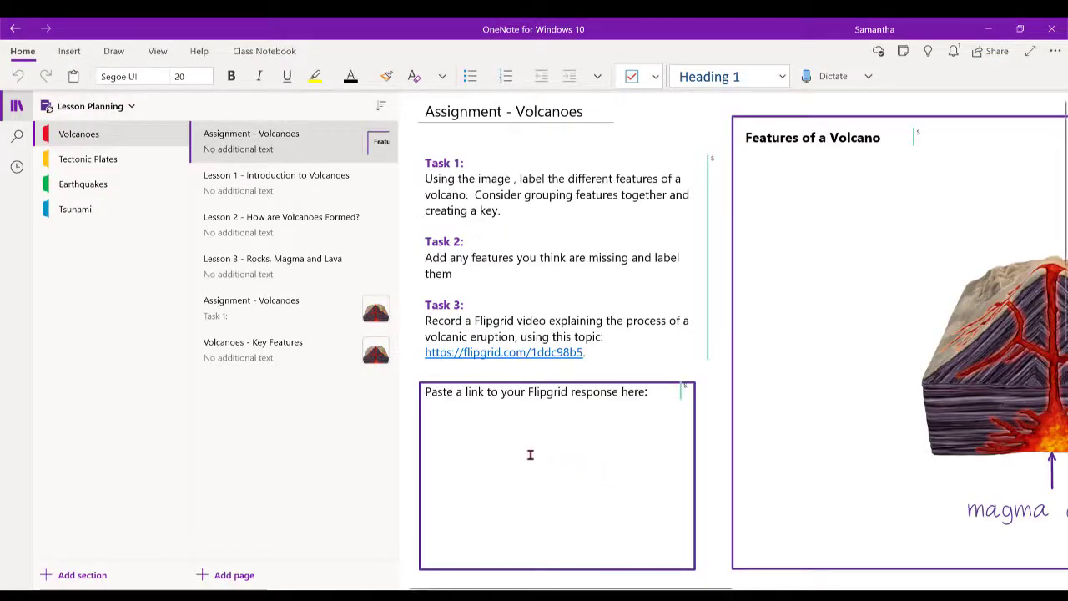
Step: Create a new notebook named "School Production"
click(120, 113)
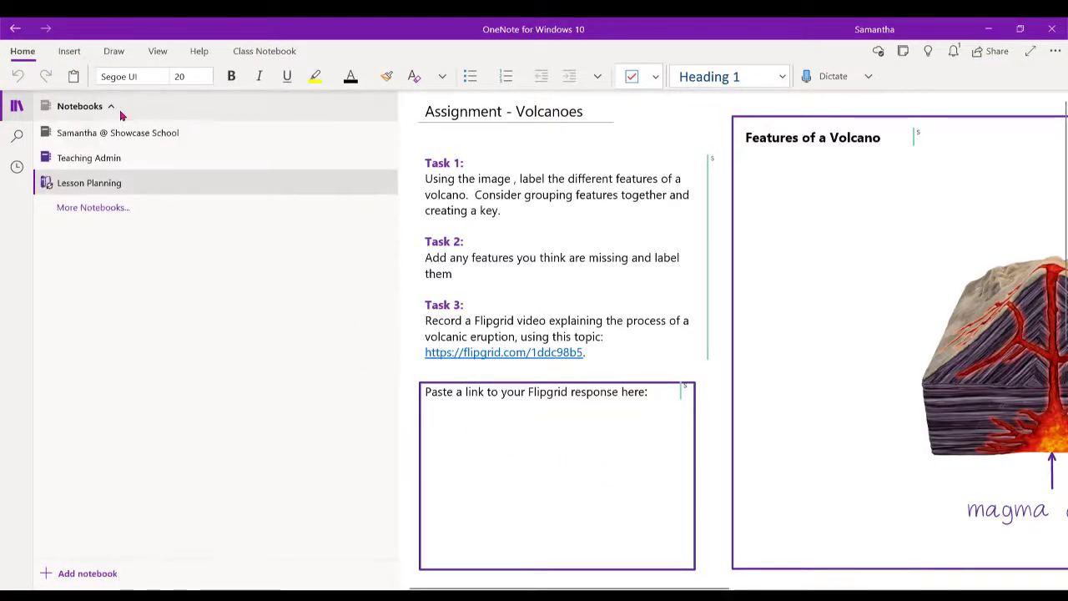
click(87, 575)
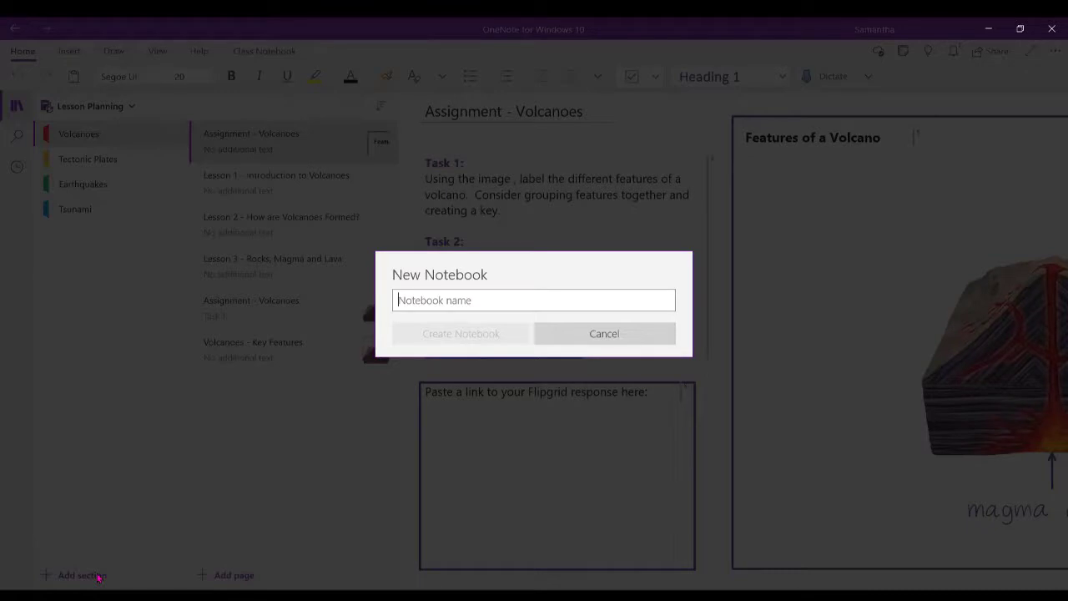
text(School )
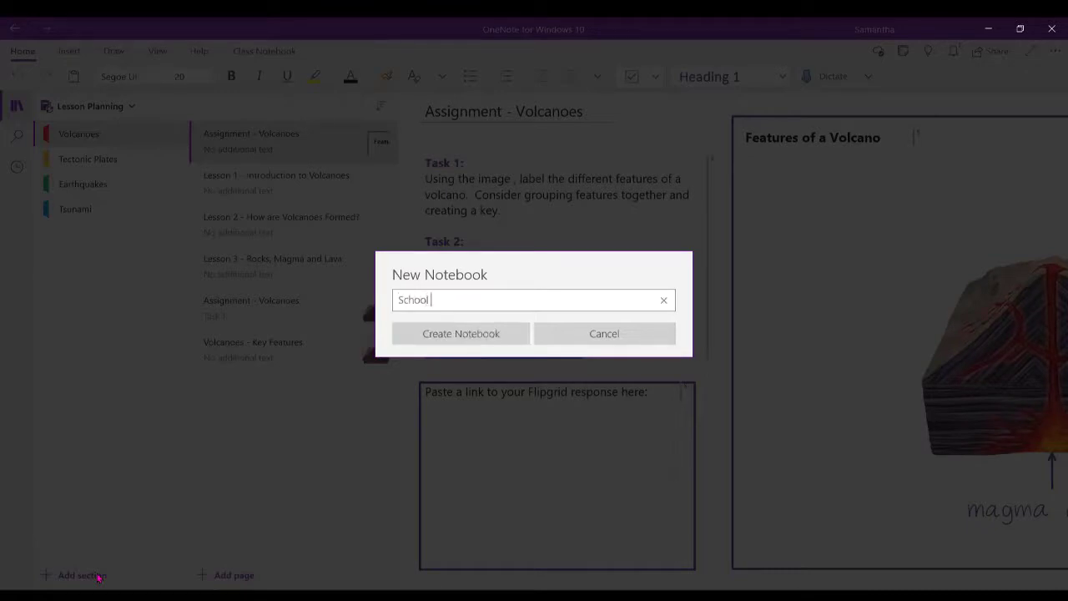
text(Production)
click(495, 336)
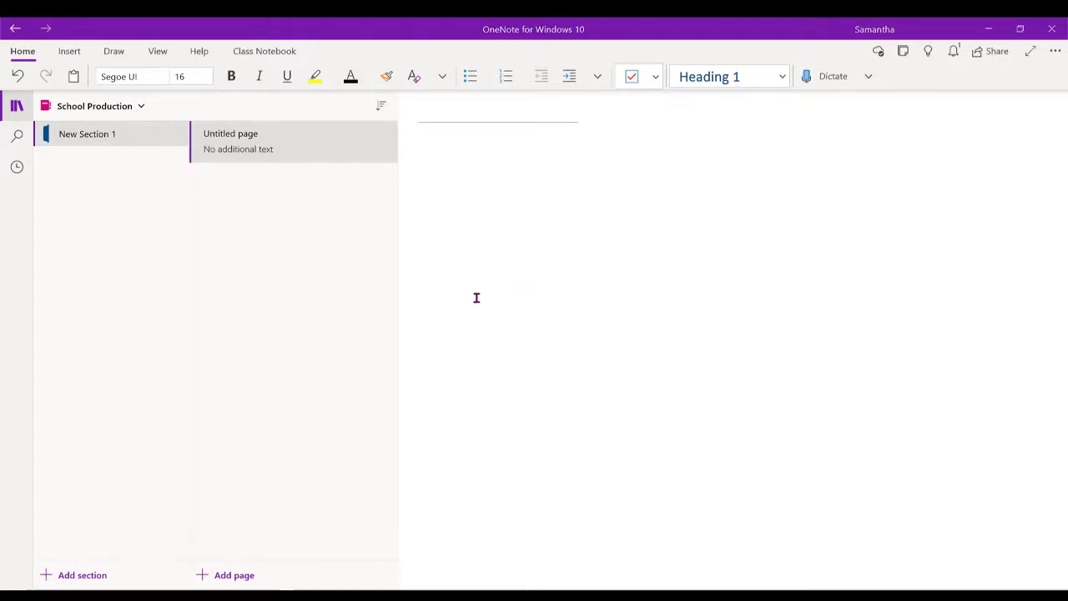
Step: Switch to the Teaching Admin notebook and expand its CPD and Training section group
click(108, 116)
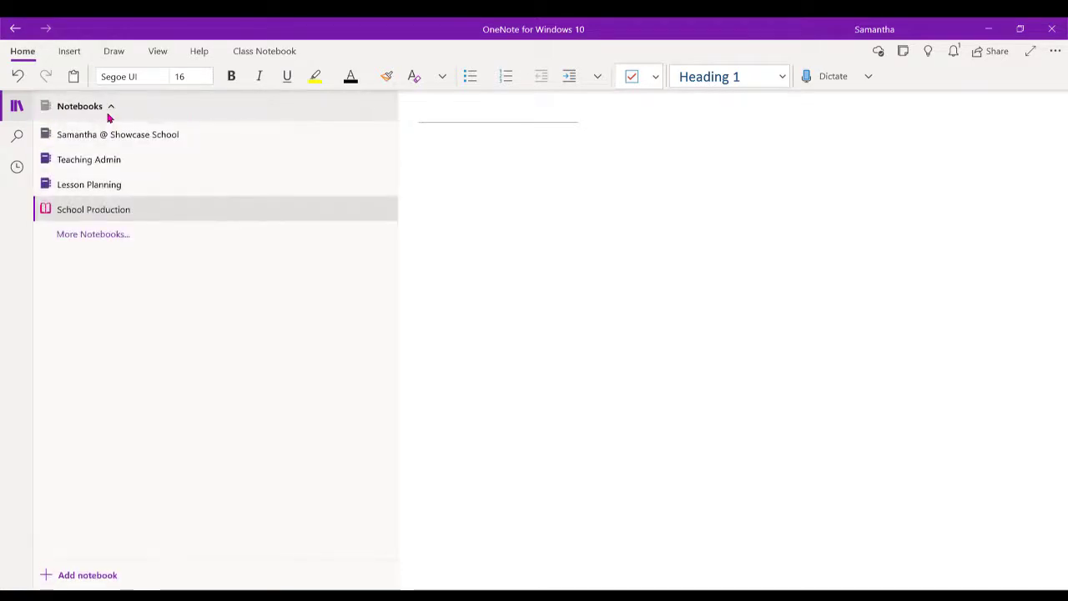
click(108, 158)
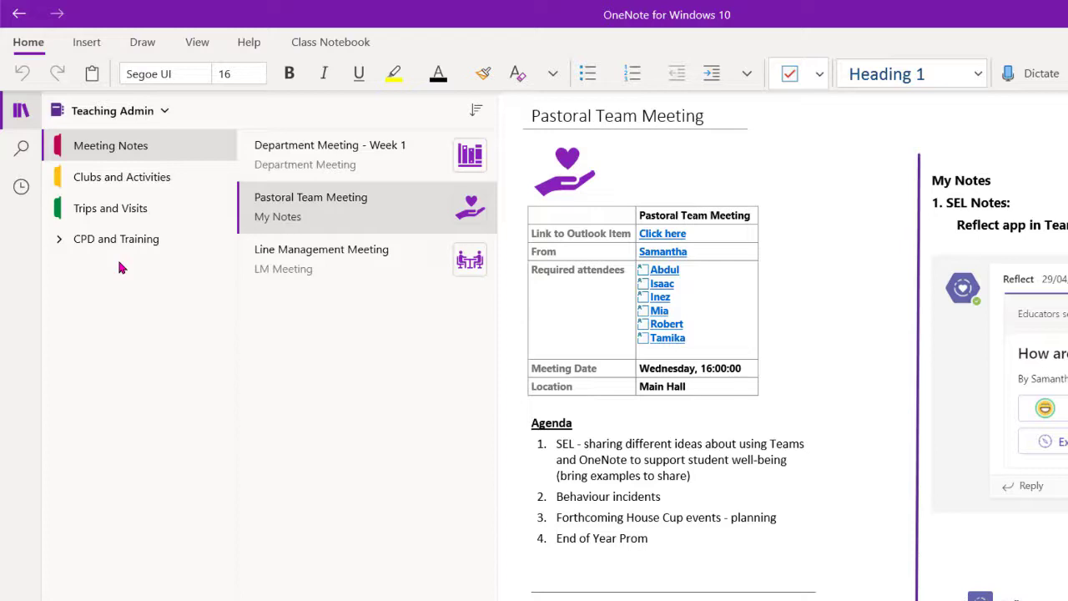
click(54, 237)
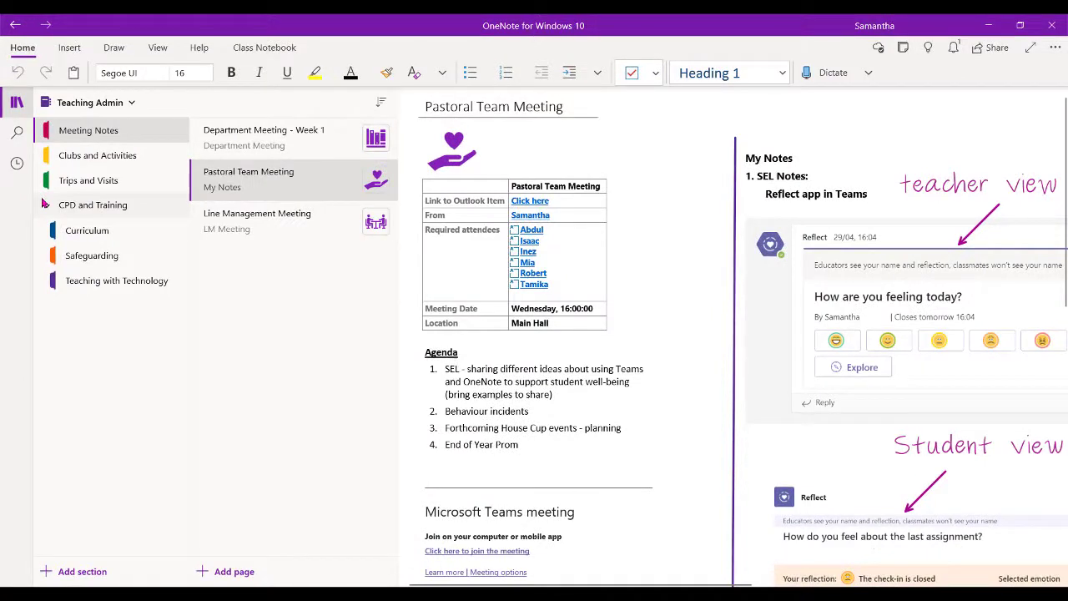
Step: Add a section named "Parent Consultations" to the Teaching Admin notebook and view the options for adding a section or section group
click(67, 572)
text(Parent Consultations)
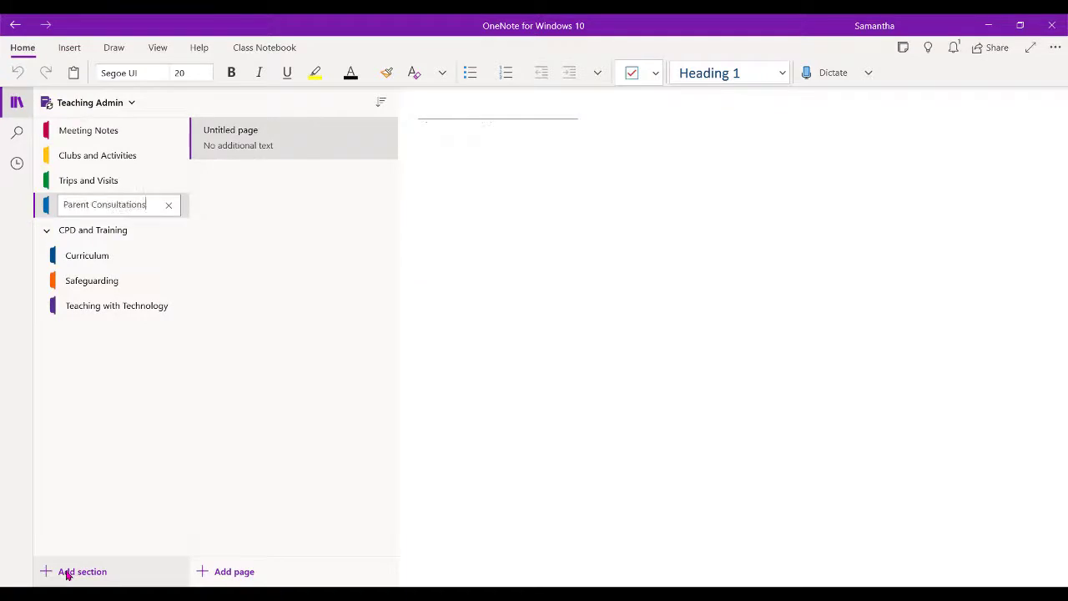
key(Return)
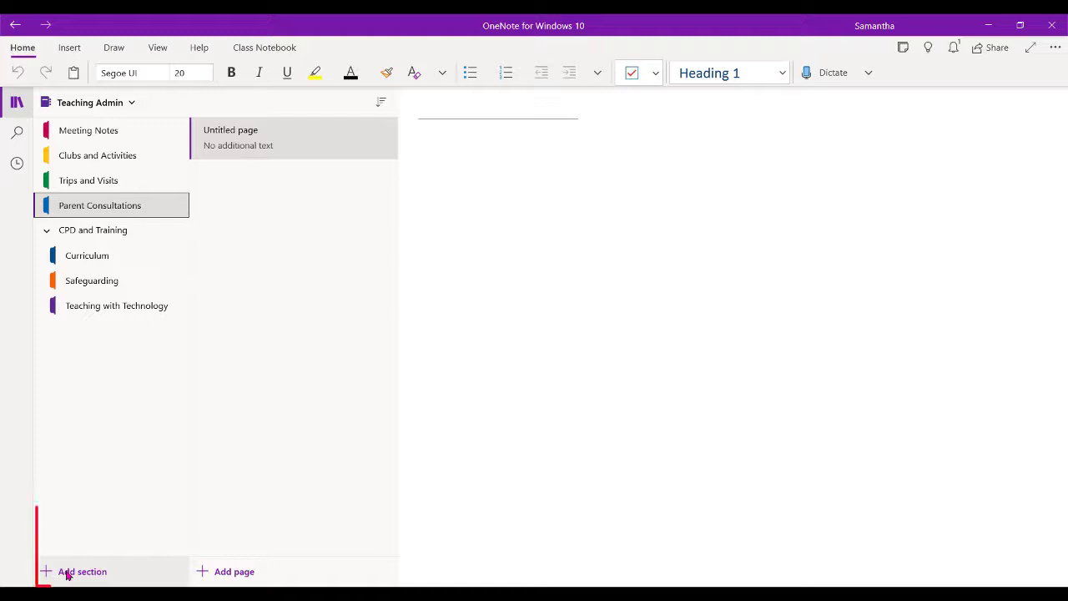
click(67, 572)
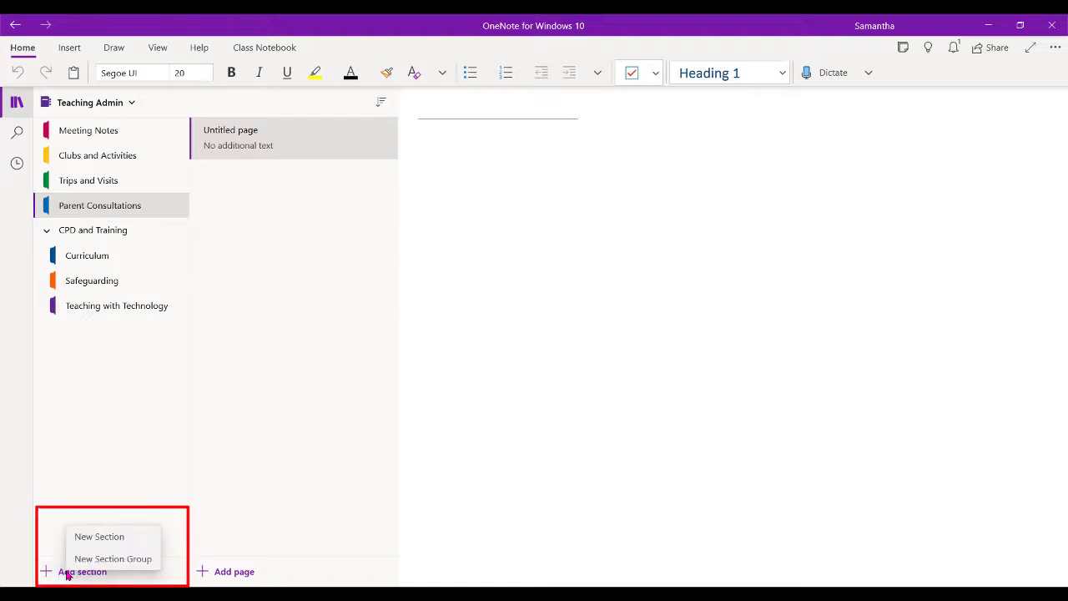
click(56, 541)
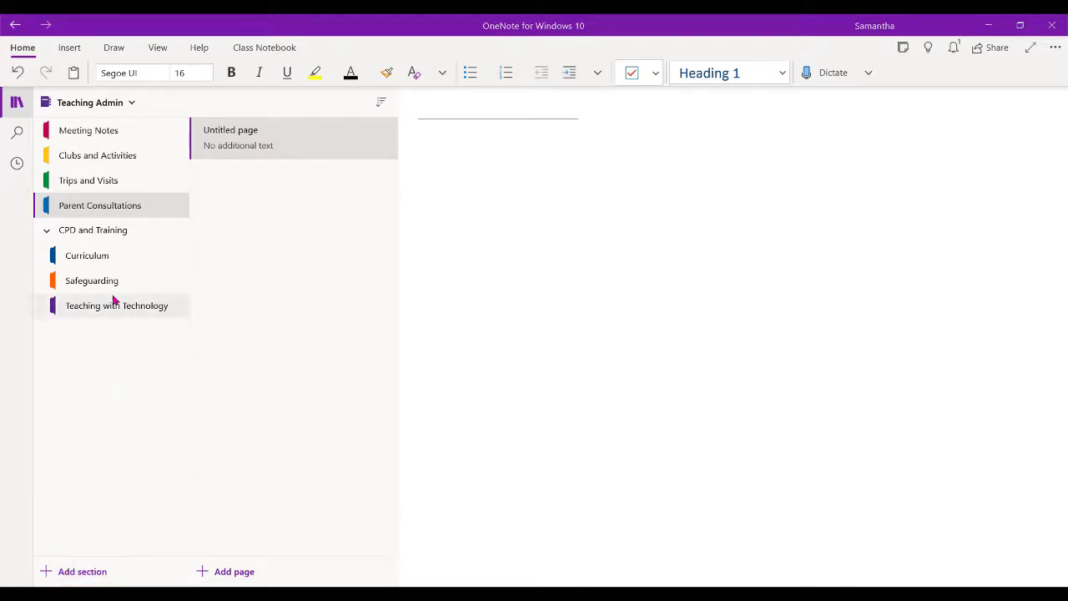
Step: Change the section colour of Parent Consultations to grey
right_click(114, 209)
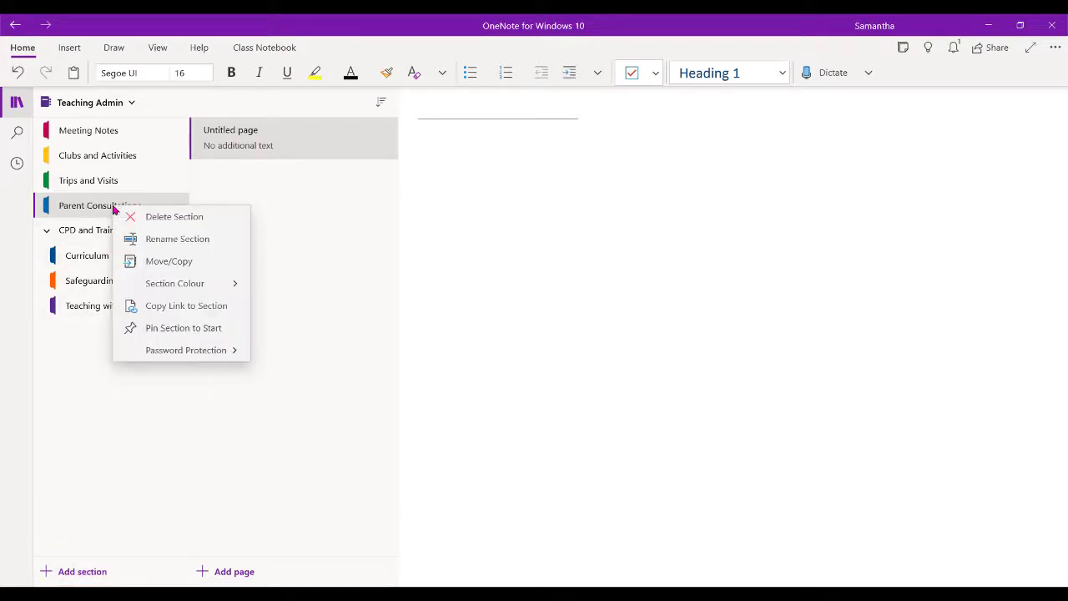
click(162, 285)
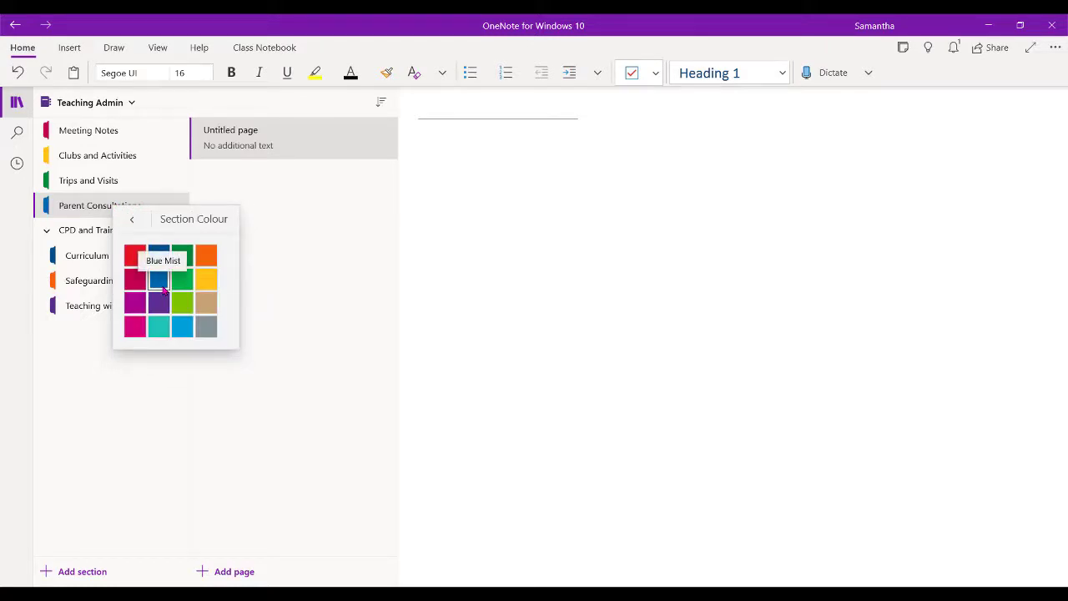
click(211, 324)
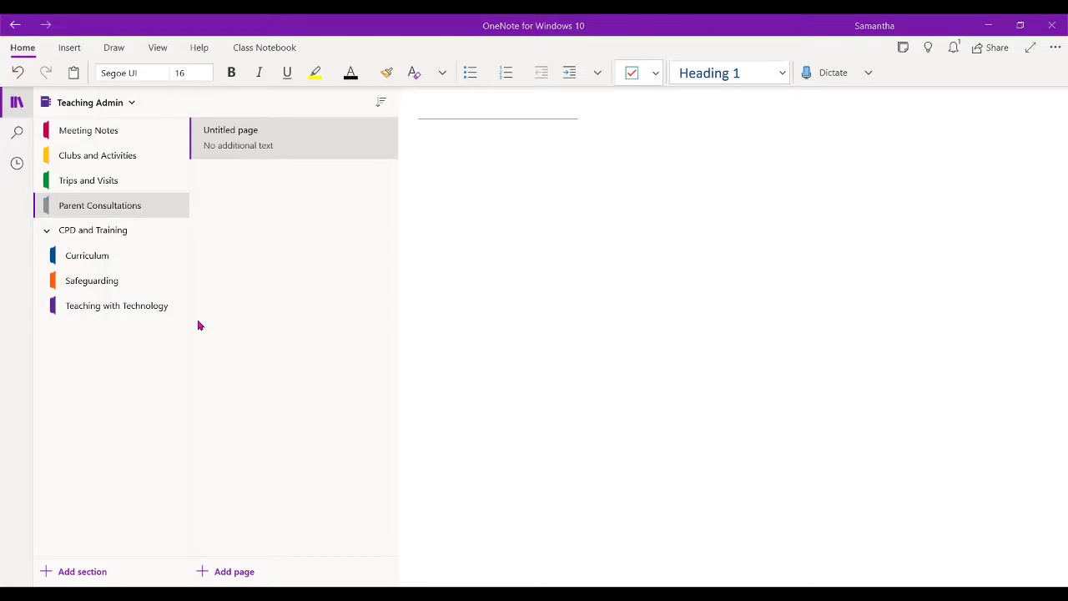
Step: Add a page titled "OneNote Training" to the Teaching with Technology section
click(159, 307)
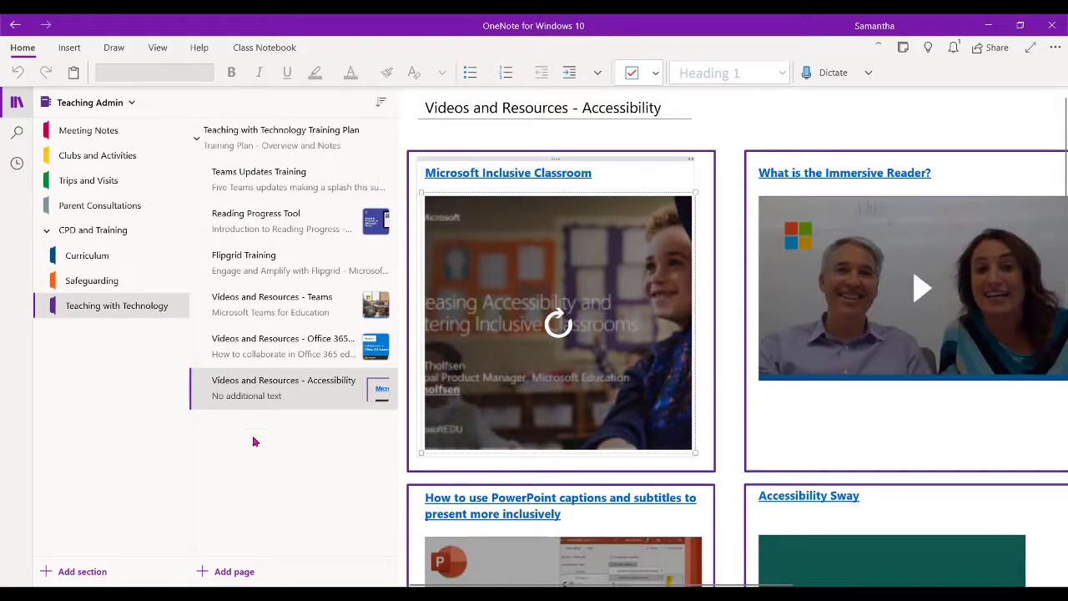
click(275, 570)
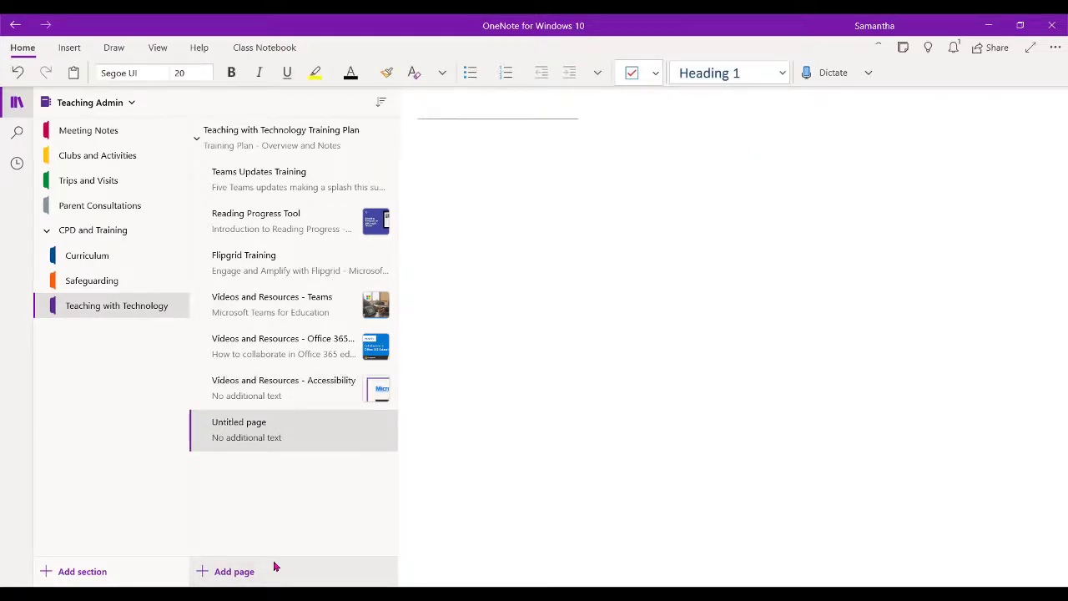
text(OneNote Training)
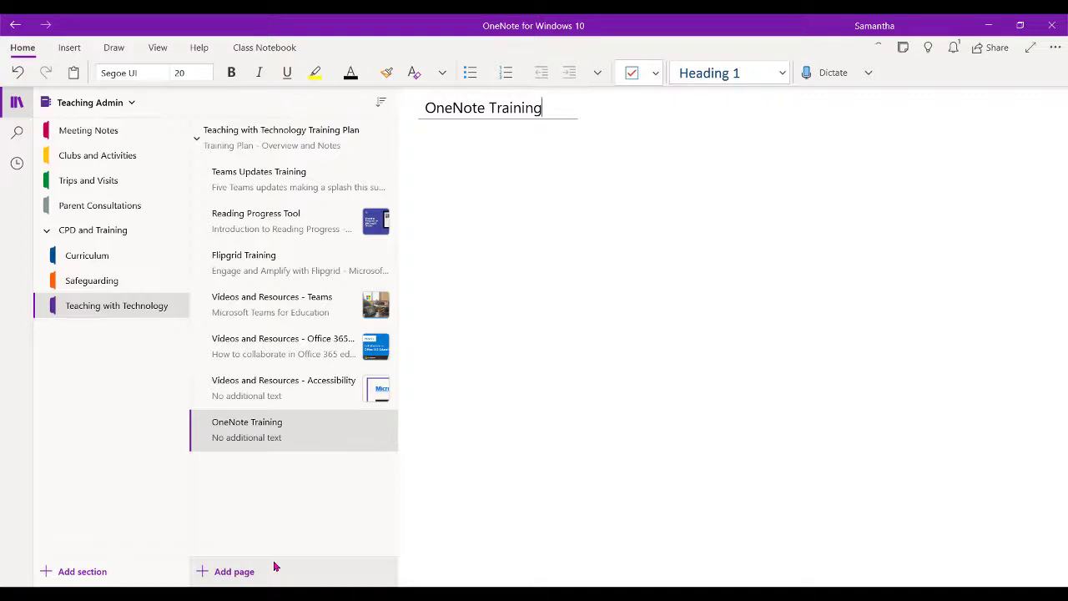
Step: Demote the OneNote Training page one subpage level and promote it back to its previous level
right_click(277, 437)
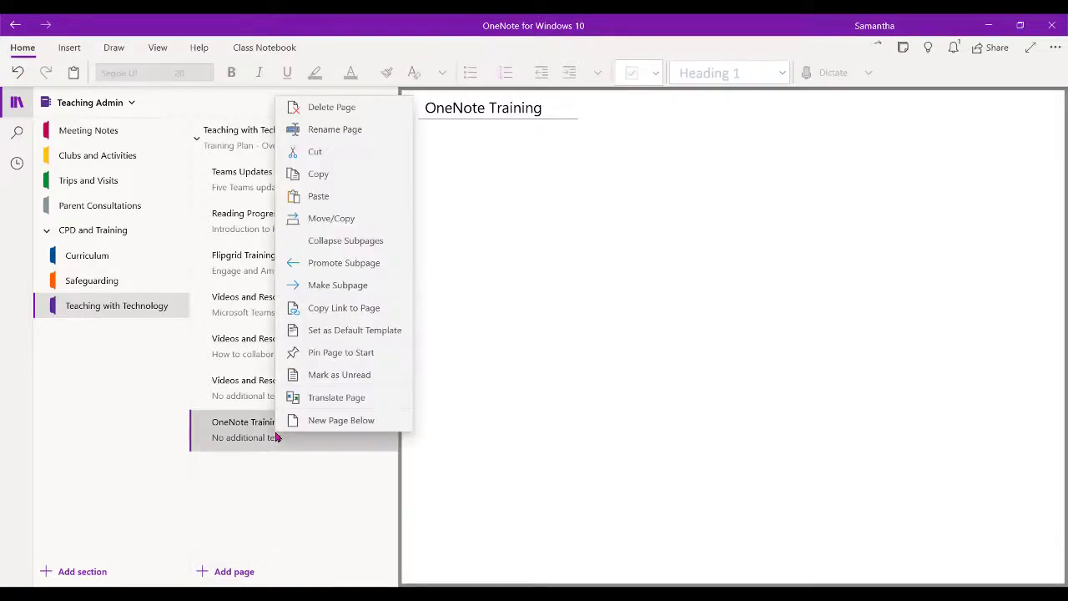
click(348, 286)
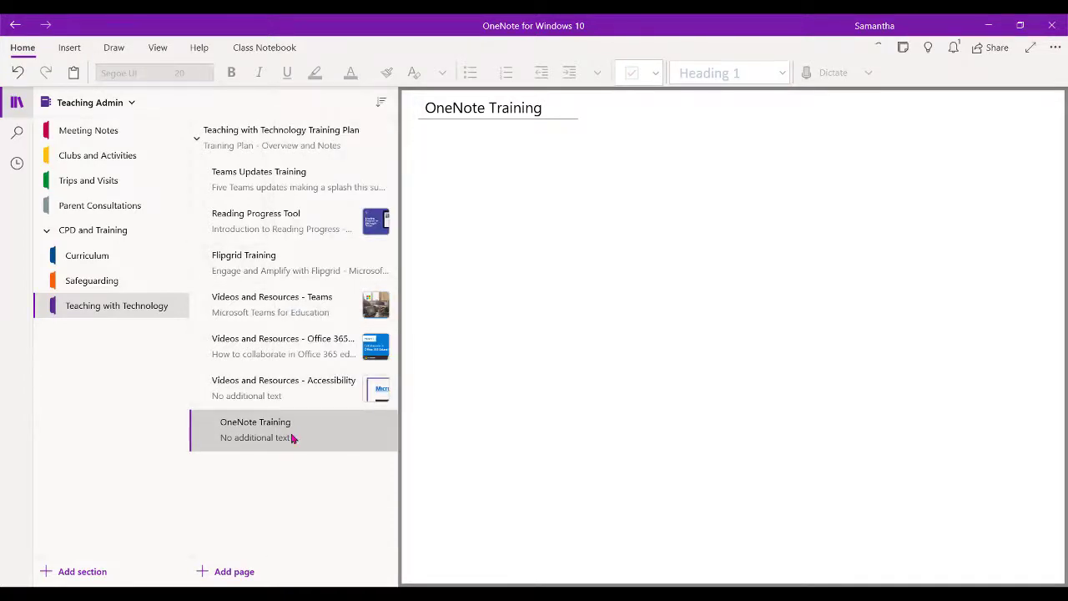
right_click(293, 435)
click(359, 286)
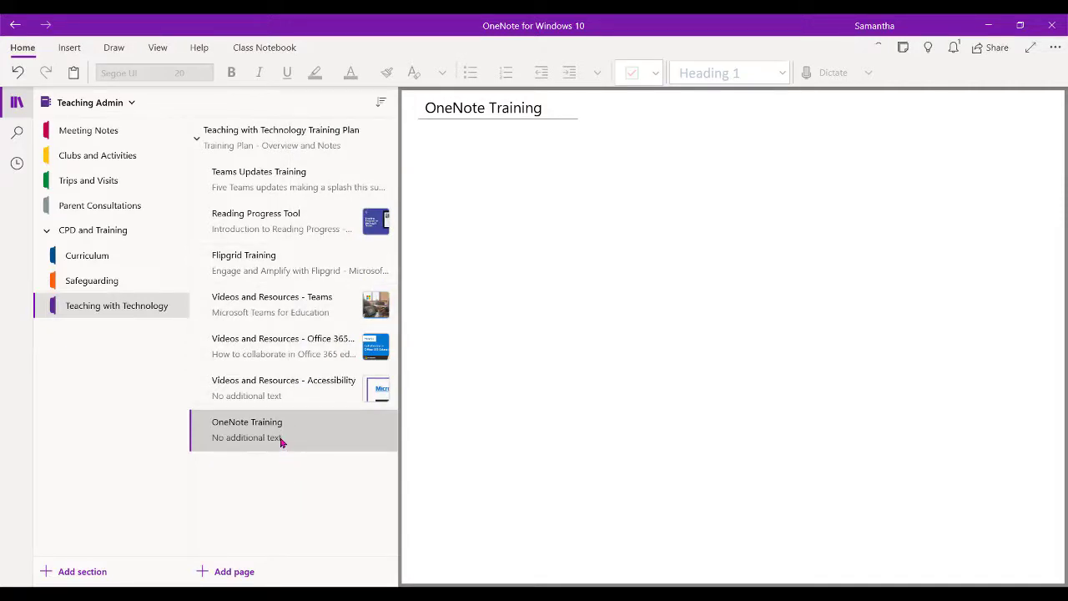
Step: Move the OneNote Training page between Flipgrid Training and Videos and Resources - Teams in the page list
drag(284, 438, 294, 307)
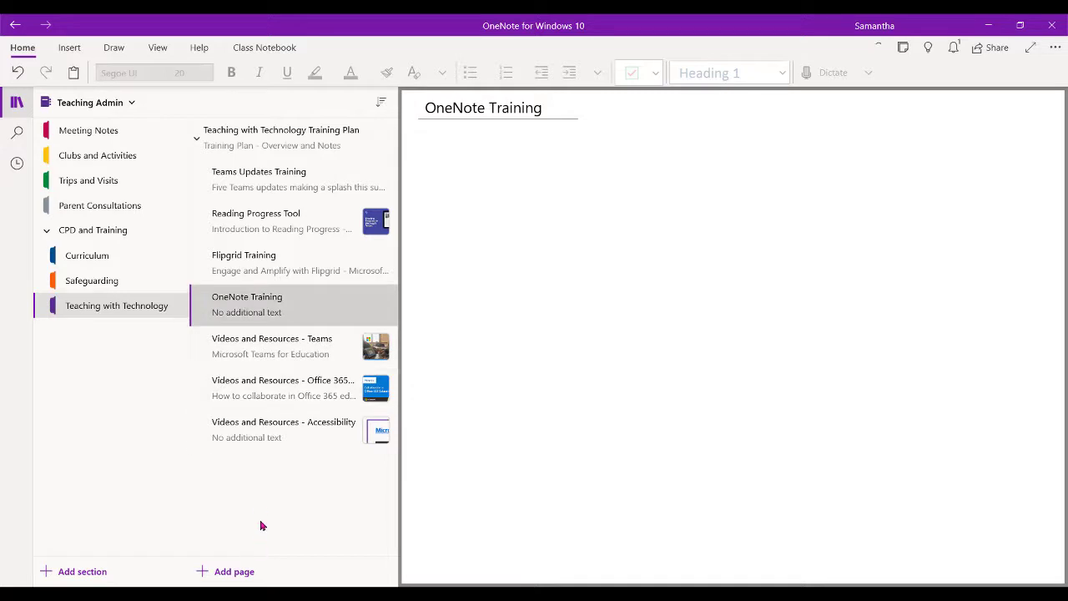